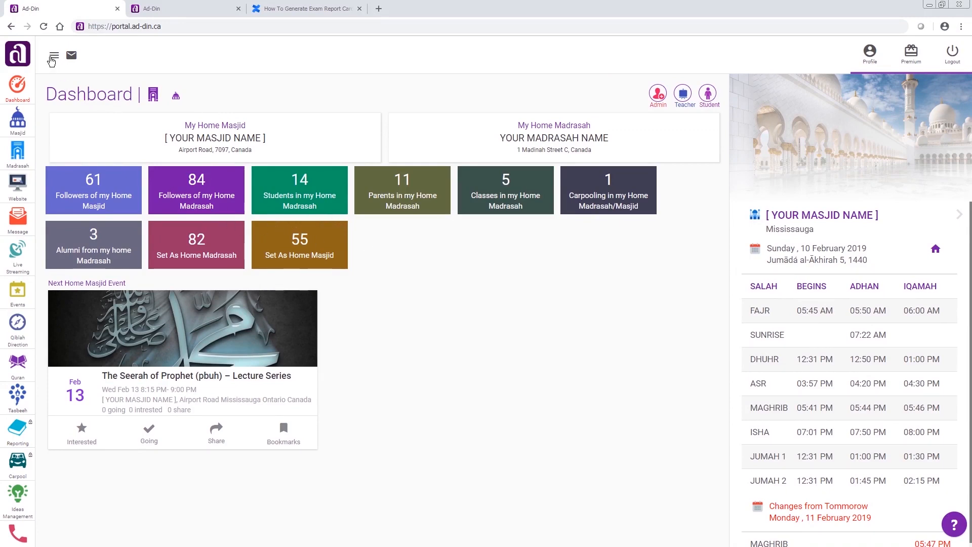
- Open the Progress Report form from the Madrasah exam reports for YOUR MADRASAH NAME
left_click(54, 58)
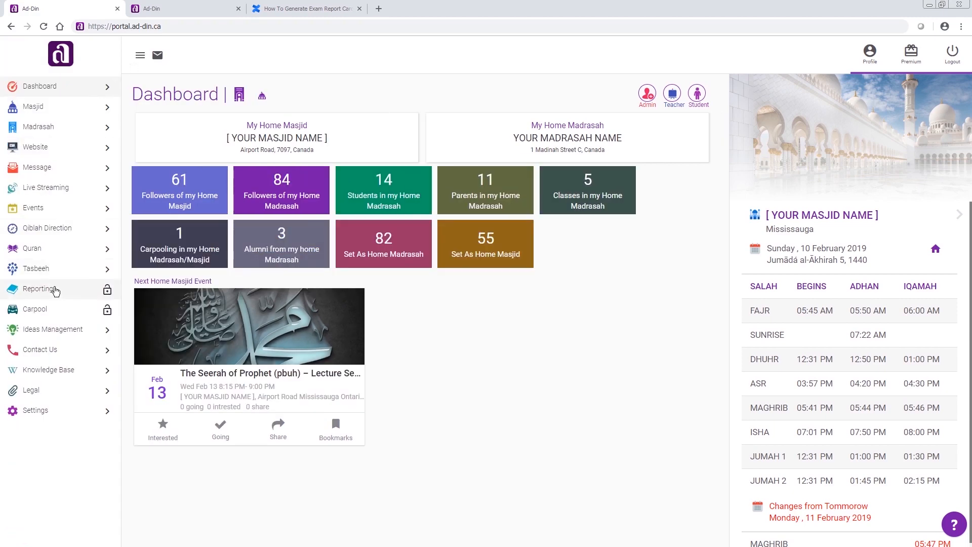
left_click(51, 289)
left_click(177, 157)
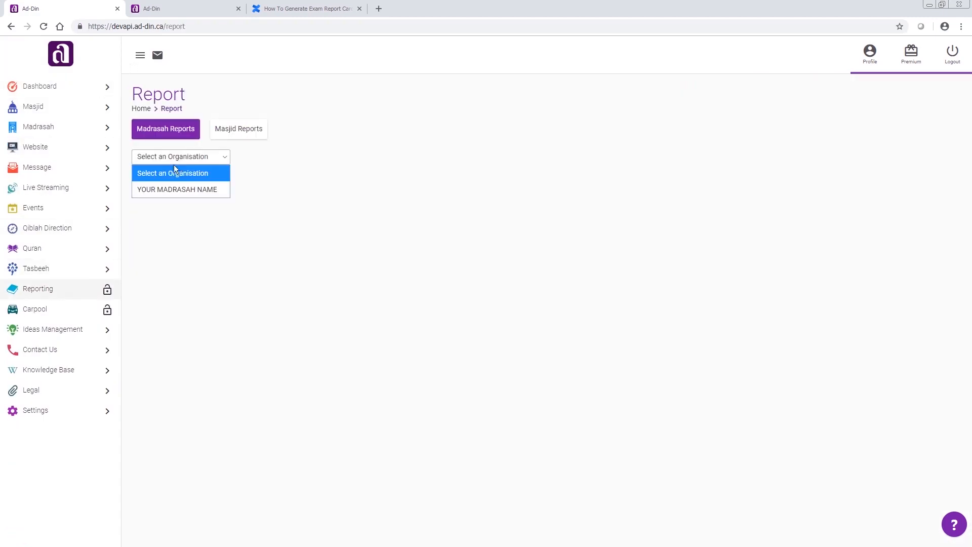
left_click(175, 188)
scroll(399, 346, "down", 7)
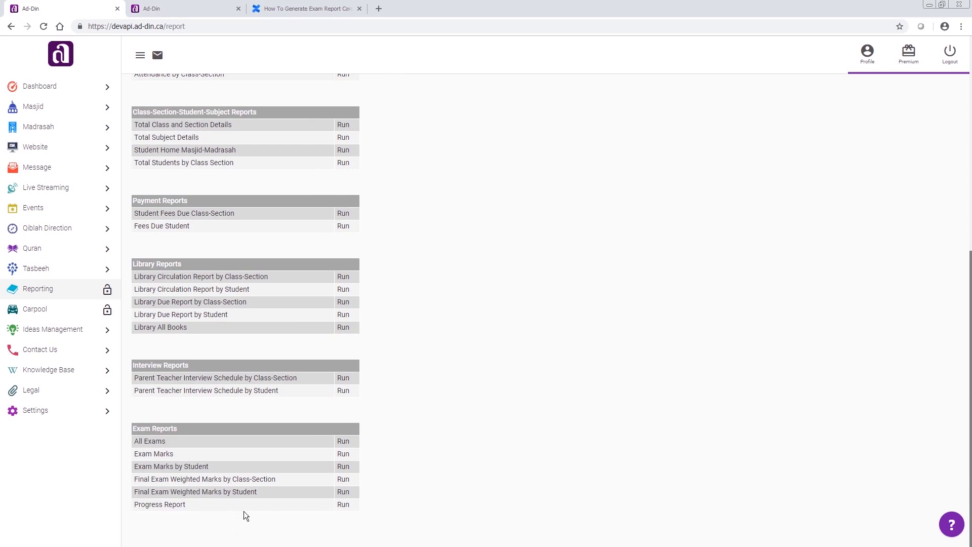
left_click(338, 505)
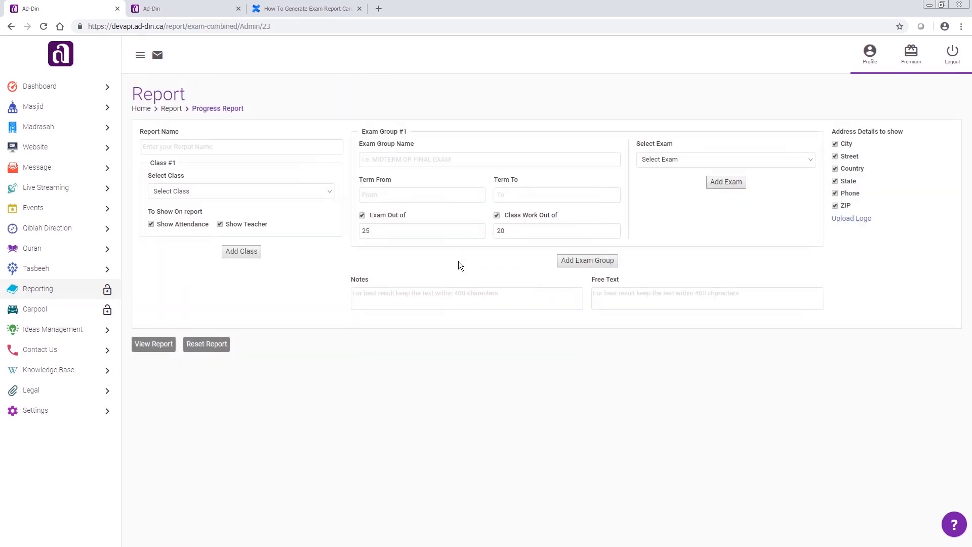
- Name the report MIDTERM EXAM REPORT and choose Full Time Hifz-FP as its class
left_click(260, 146)
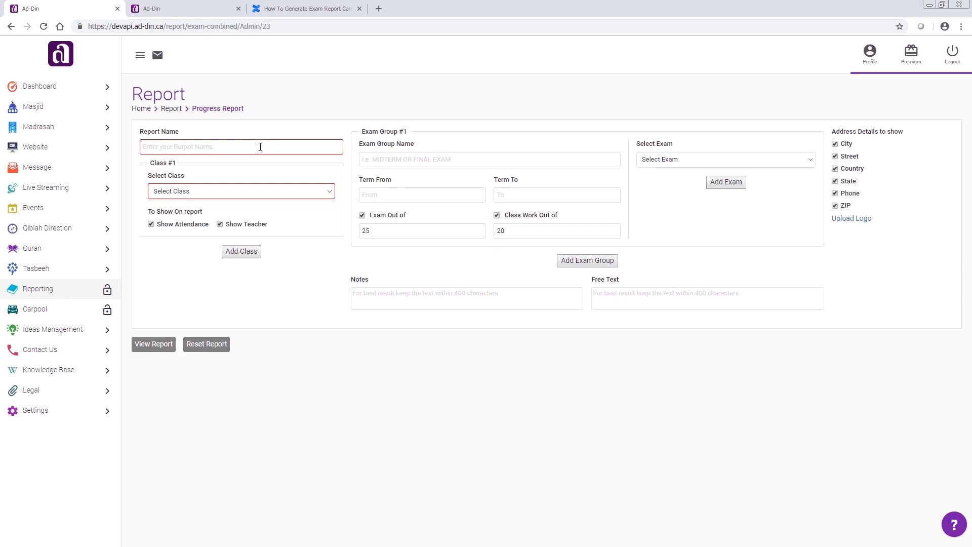
type("MIDT")
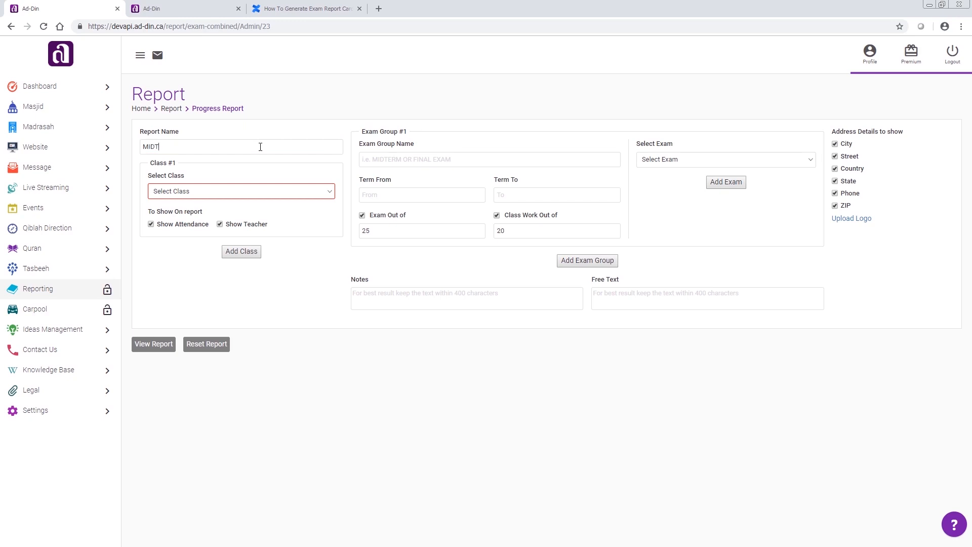
type("ERM EXAM REPORT")
left_click(214, 191)
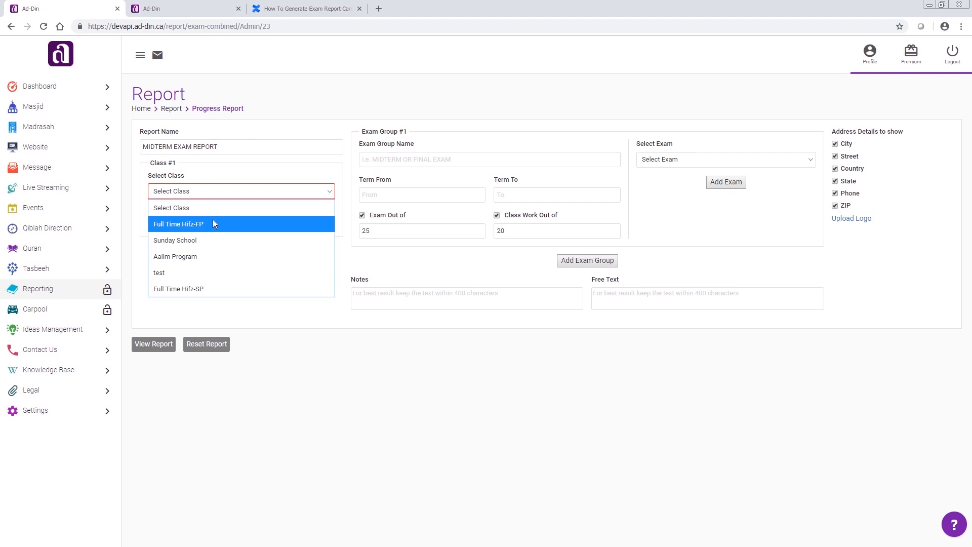
left_click(209, 222)
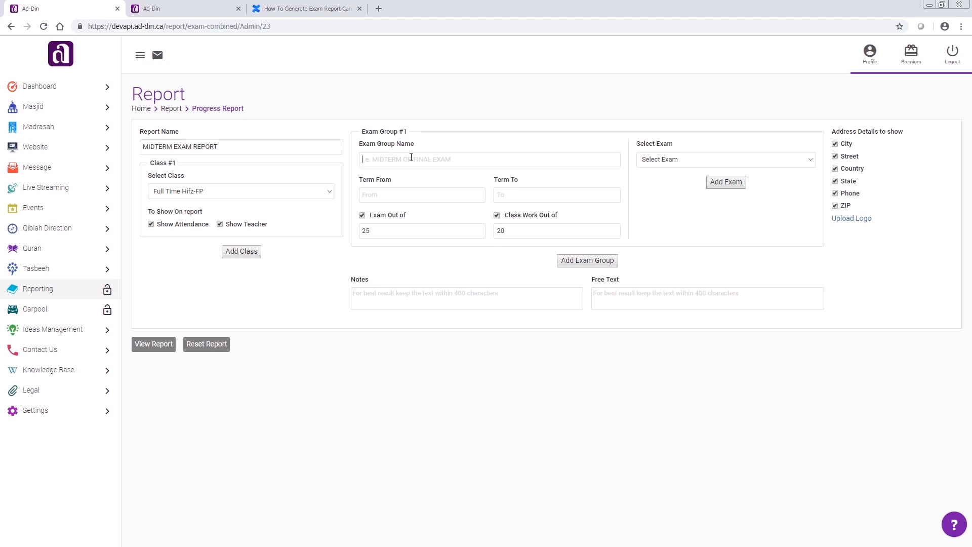
- Define exam group MIDTERM with the term 2/4/2019 to 2/8/2019 and the exam 2018: Full Time Hifz MIDTERM Exam-FP
type("MIDTERM")
left_click(400, 195)
left_click(388, 261)
left_click(500, 196)
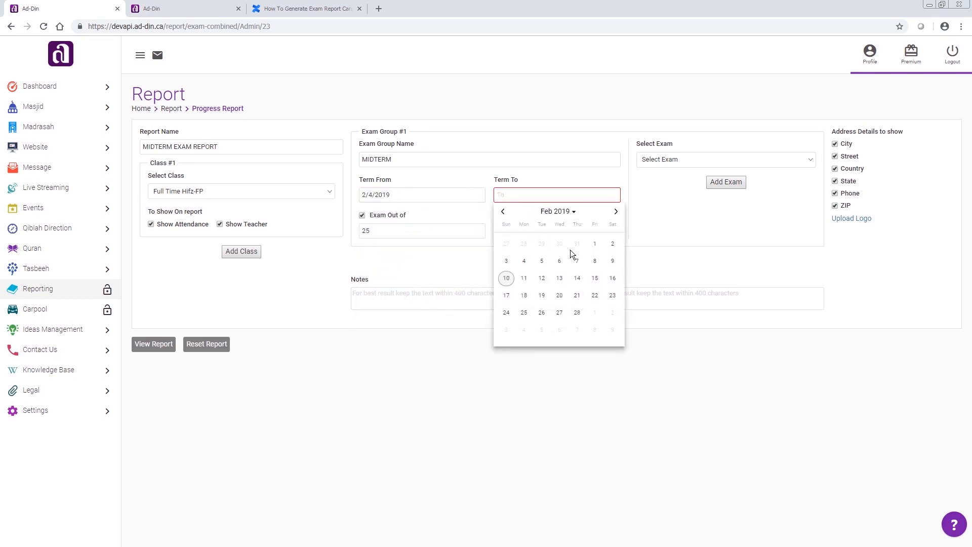
left_click(601, 262)
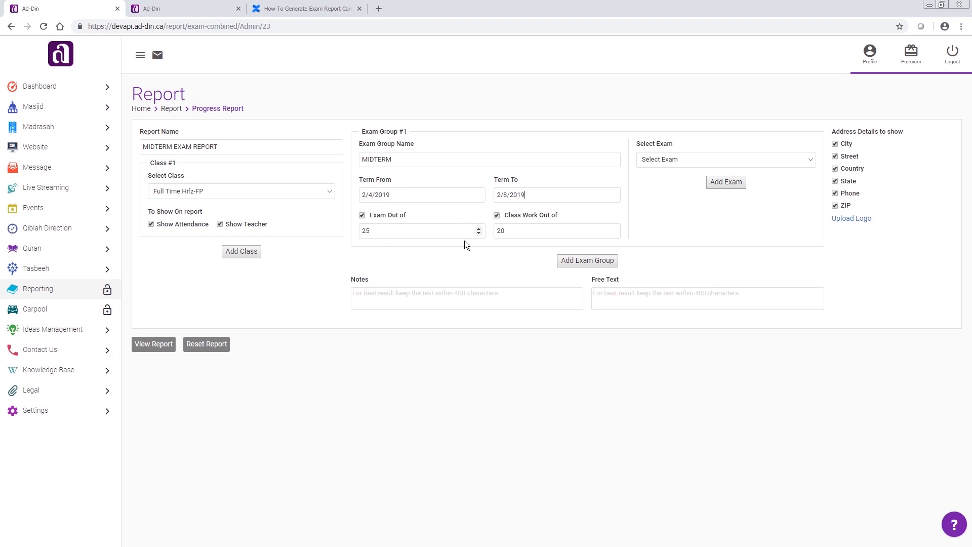
left_click(672, 161)
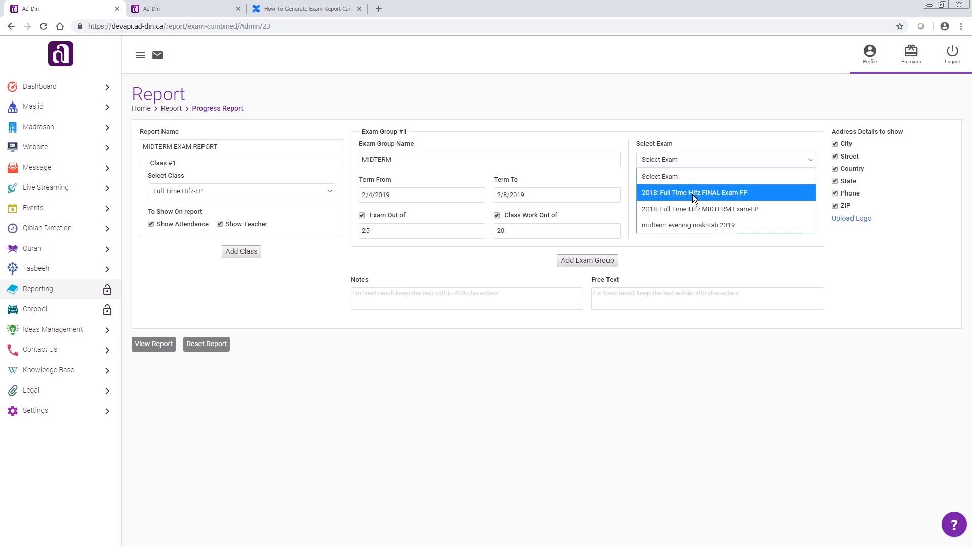
left_click(739, 208)
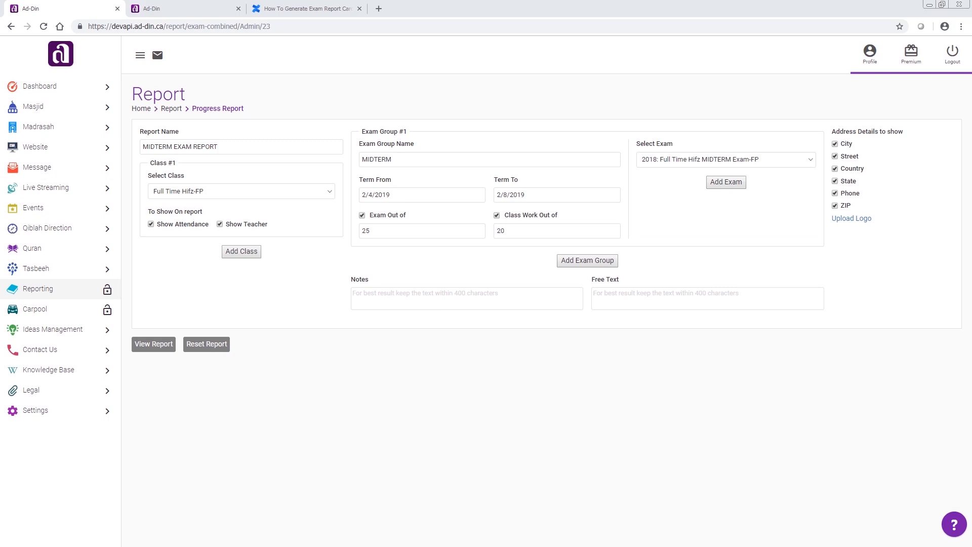
- Paste the parent-teacher interview notice into the notes and "We can hardly wait to see how you impress us in the next term!" as free text
left_click(369, 302)
key("ctrl+v")
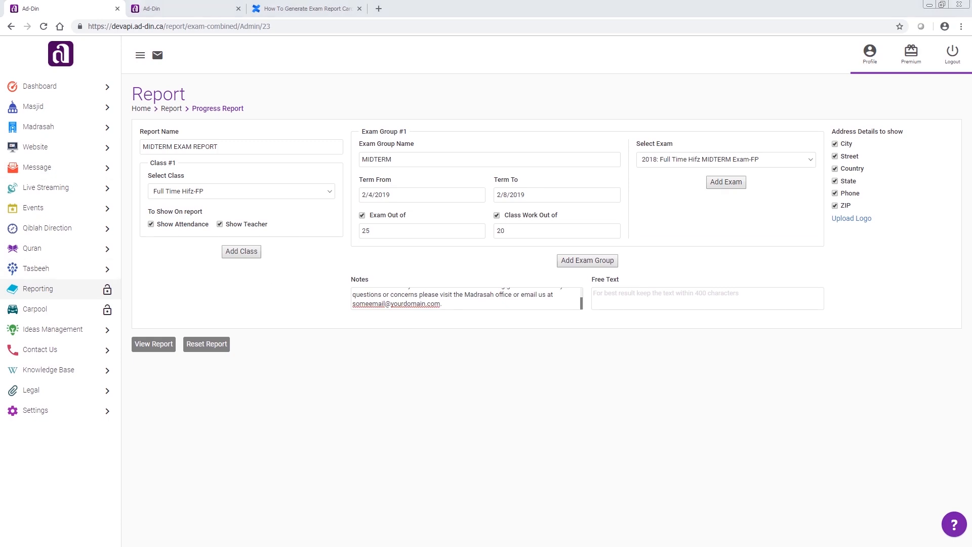
left_click(651, 308)
type("We can hardly wait to see how you impress us in the next term!")
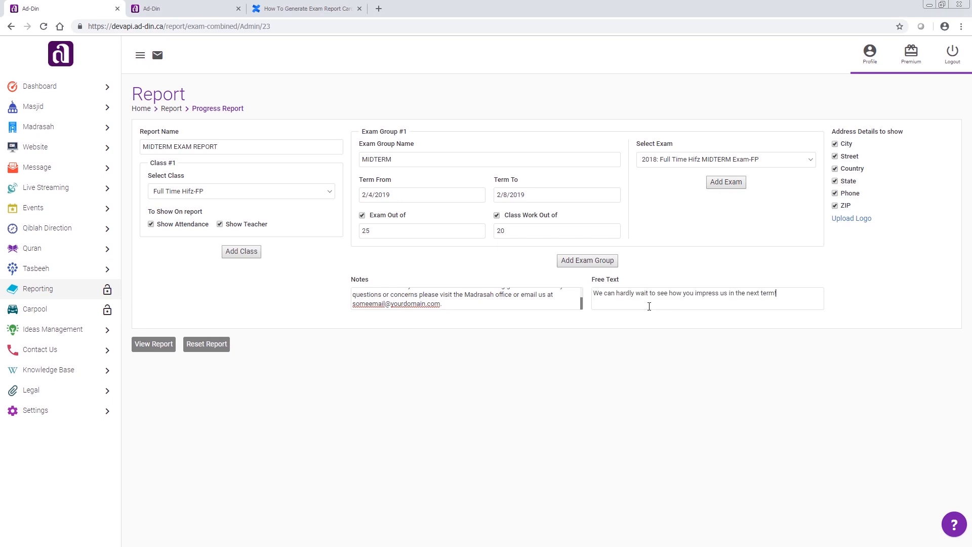
- Generate the midterm report and open the print preview for the current student's report card
left_click(168, 346)
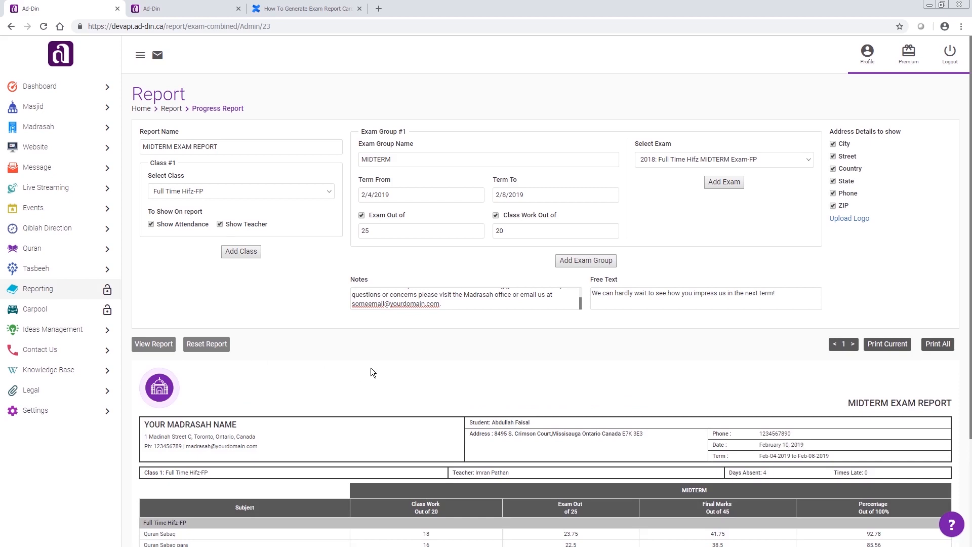
scroll(372, 372, "down", 1)
scroll(370, 372, "down", 2)
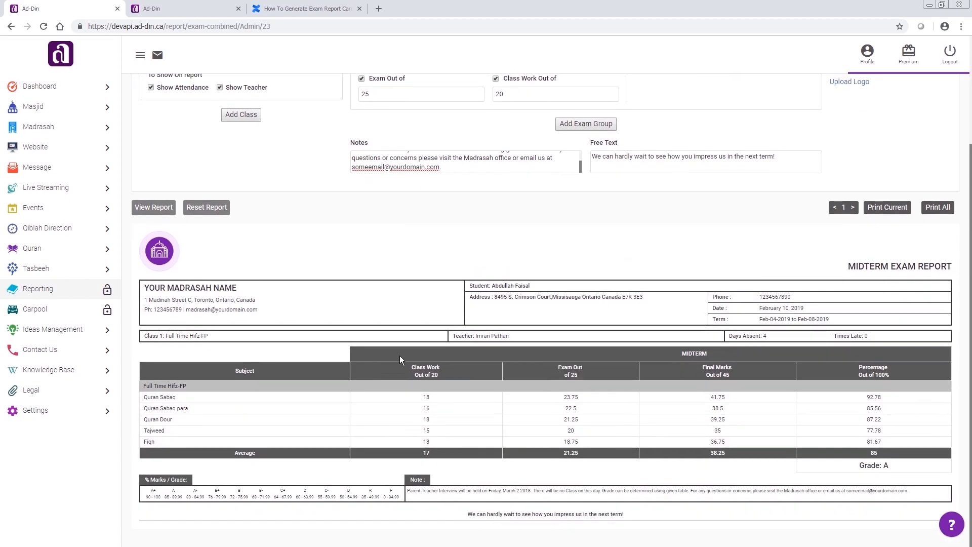
left_click(886, 207)
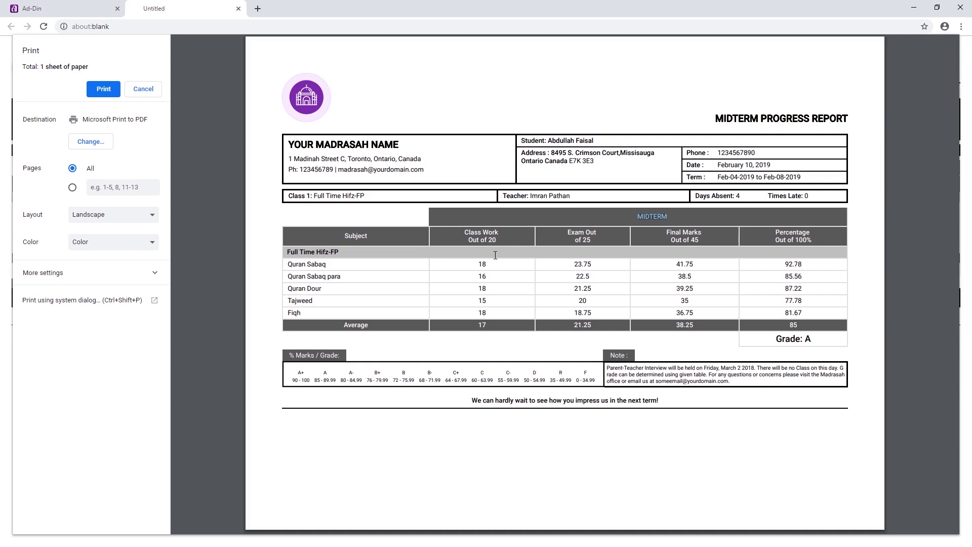
- Examine the averages row and the closing message in the midterm report's print preview
left_click_drag(486, 323, 478, 323)
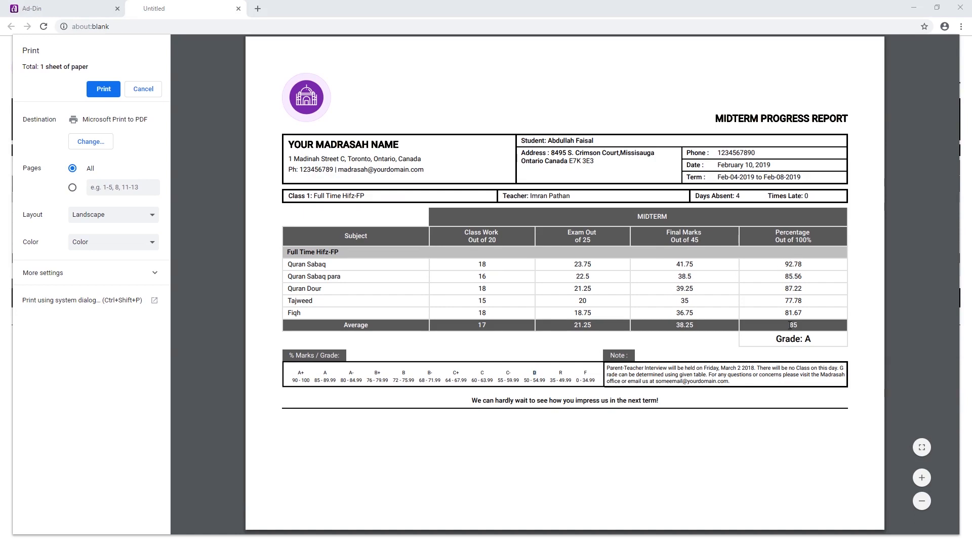
left_click_drag(790, 325, 795, 326)
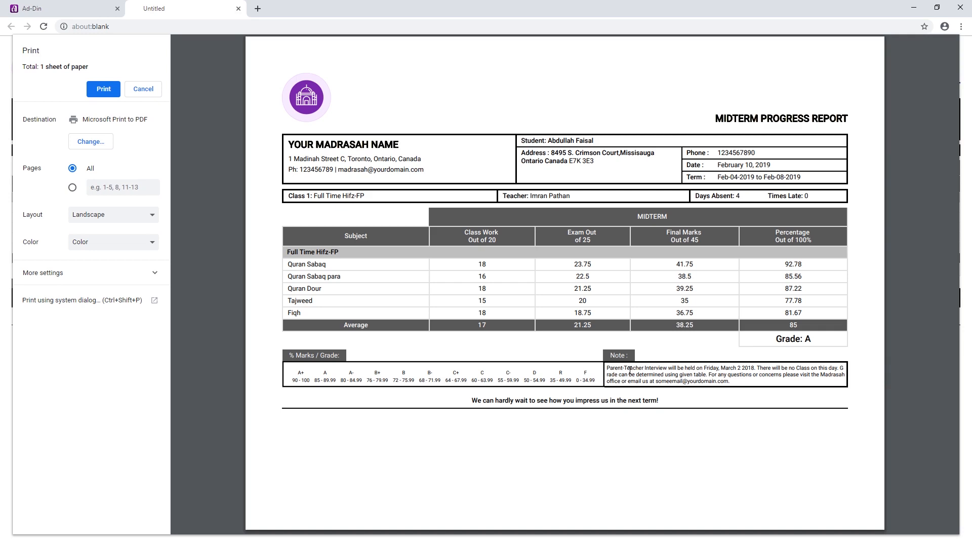
left_click_drag(470, 401, 665, 406)
key("ctrl+c")
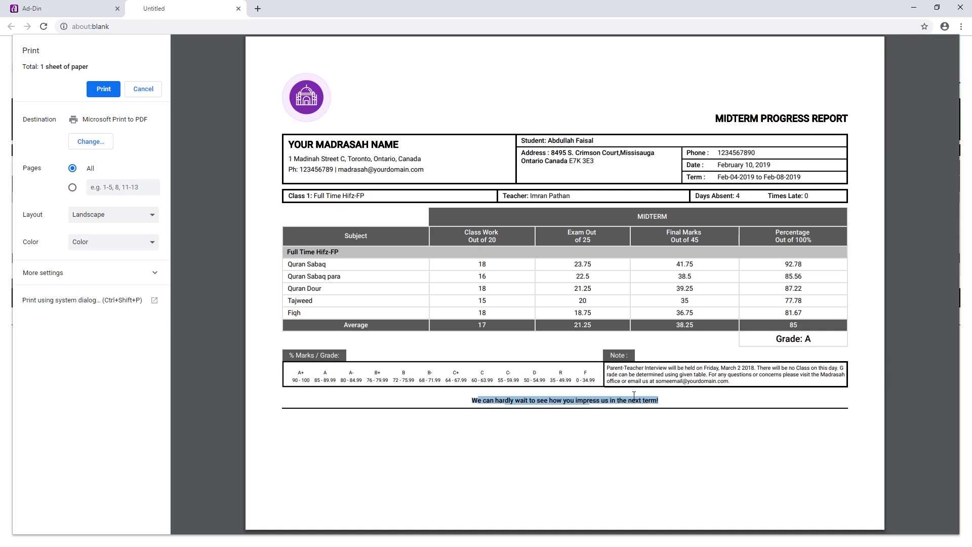
left_click(618, 393)
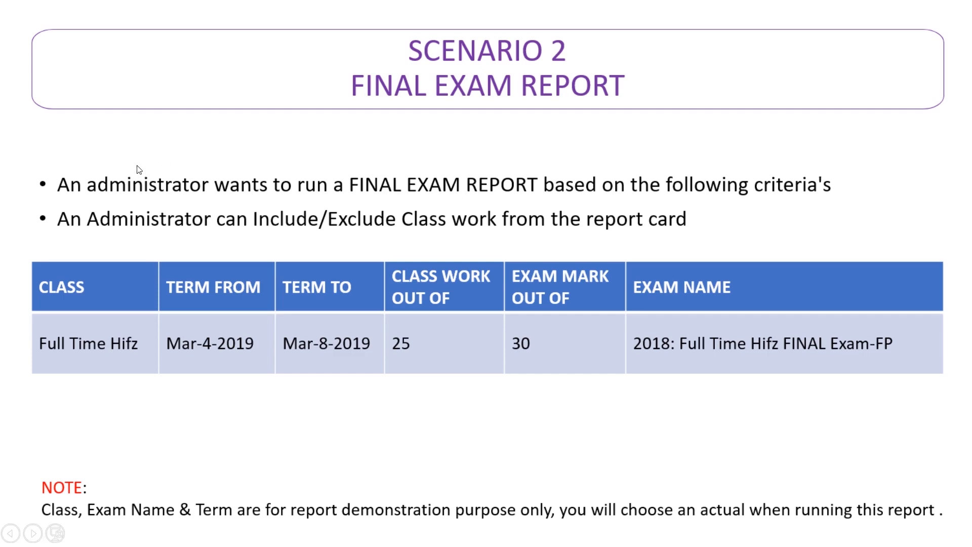
- Switch to the Ad-Din progress report form, name the report FINAL EXAM PROGRESS REPORT and choose the class Full Time Hifz-FP
key("alt+Tab")
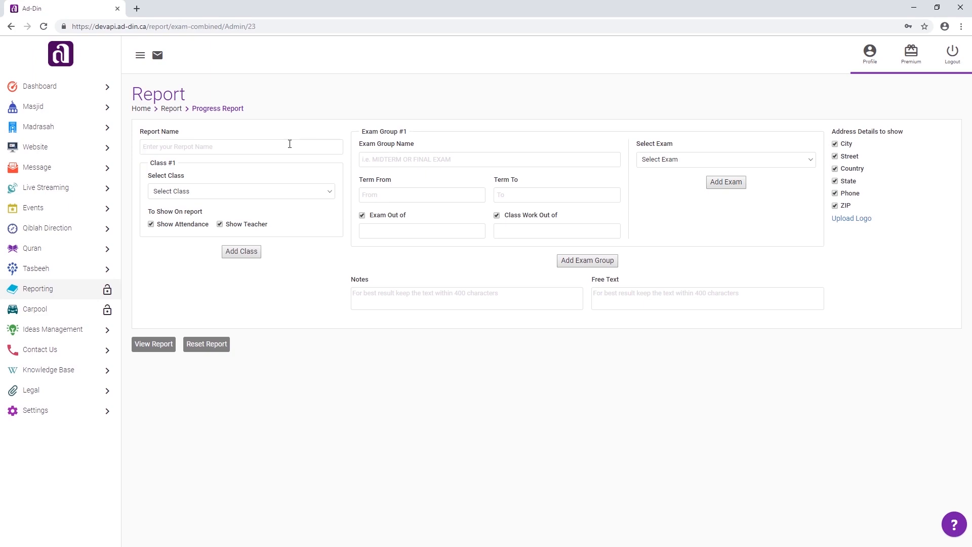
type("FINAL EXAM PROGRESS REPORT")
left_click(238, 190)
left_click(214, 226)
- Name the exam group FINAL EXAM and set its term from 3/4/2019 to 3/8/2019
left_click(386, 166)
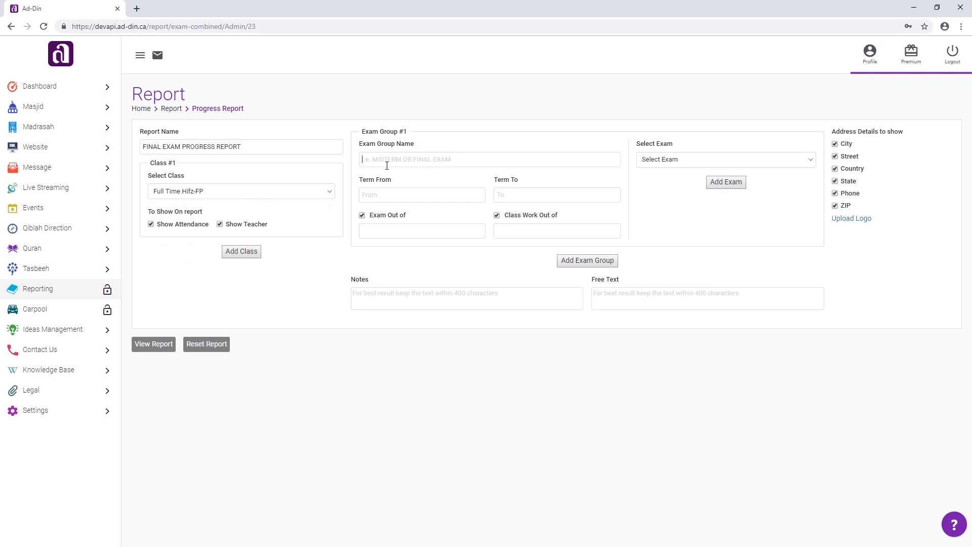
type("FINAL")
type("EXAM")
left_click(388, 198)
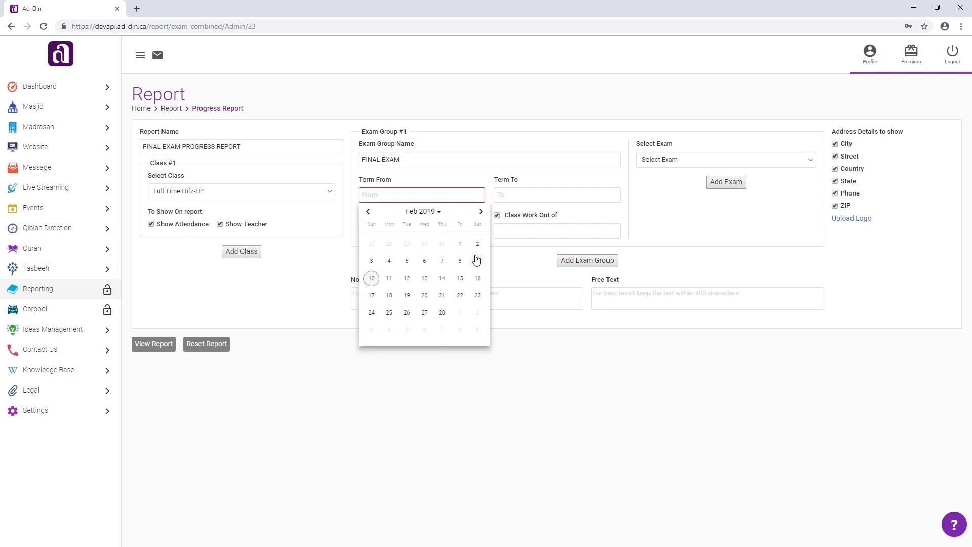
left_click(481, 211)
left_click(389, 261)
left_click(538, 191)
left_click(615, 212)
left_click(594, 261)
- Set the exam group's marks to exam out of 30 and class work out of 25, using exam 2018: Full Time Hifz FINAL Exam-FP
left_click(419, 232)
type("25")
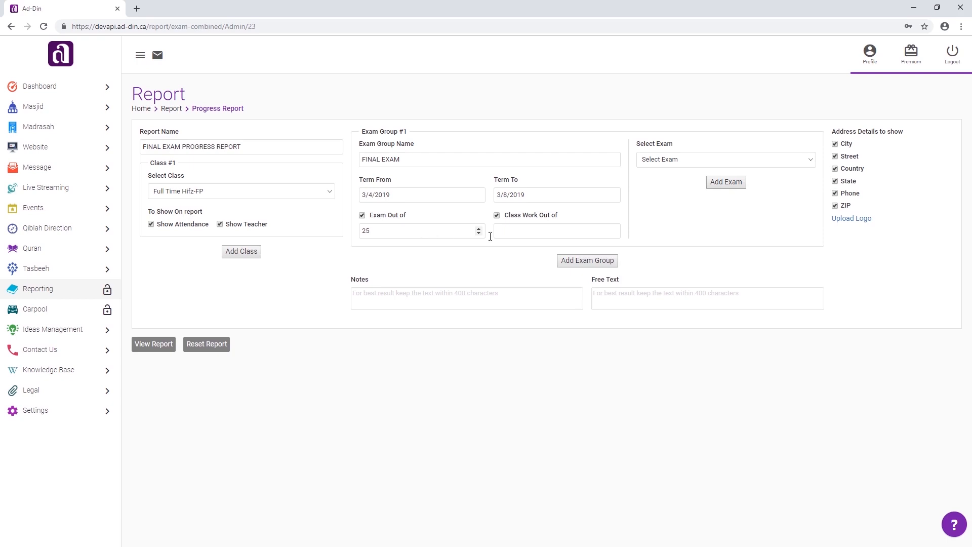
left_click(531, 234)
left_click_drag(476, 232, 336, 227)
type("30")
type("25")
key("BackSpace")
key("BackSpace")
left_click(516, 231)
type("25")
left_click(684, 161)
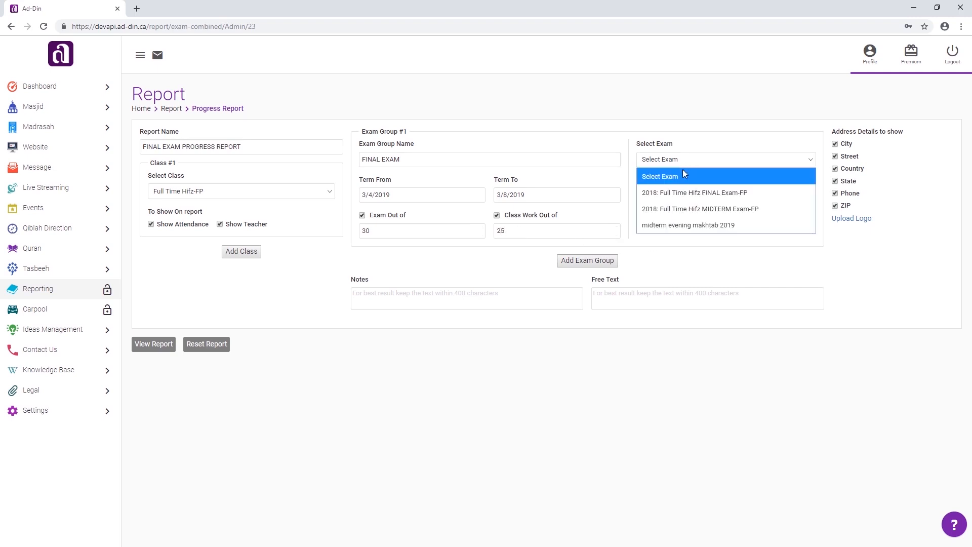
left_click(703, 200)
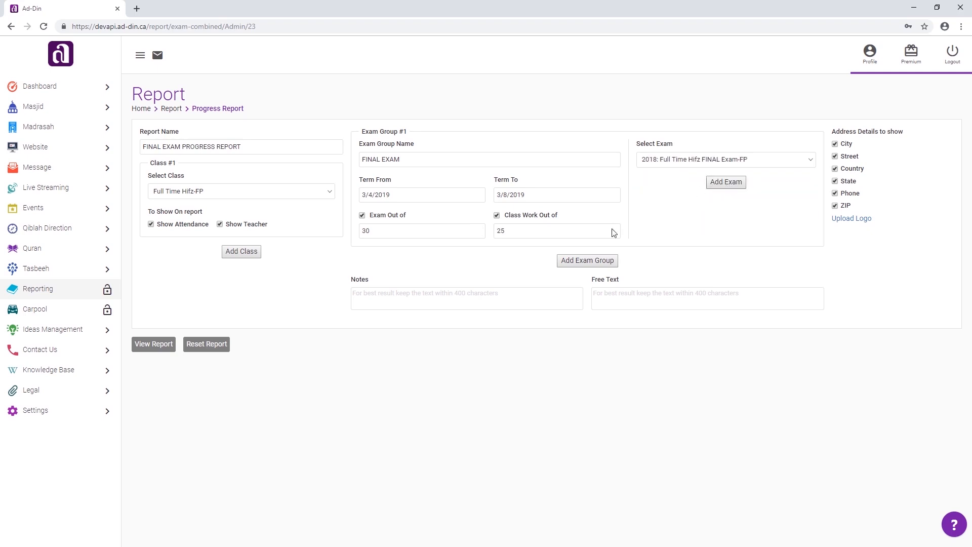
- Paste the interview notice into the final report's notes and "We can hardly wait to see how you impress us in the next term!" as free text
left_click(445, 292)
left_click(403, 297)
key("ctrl+v")
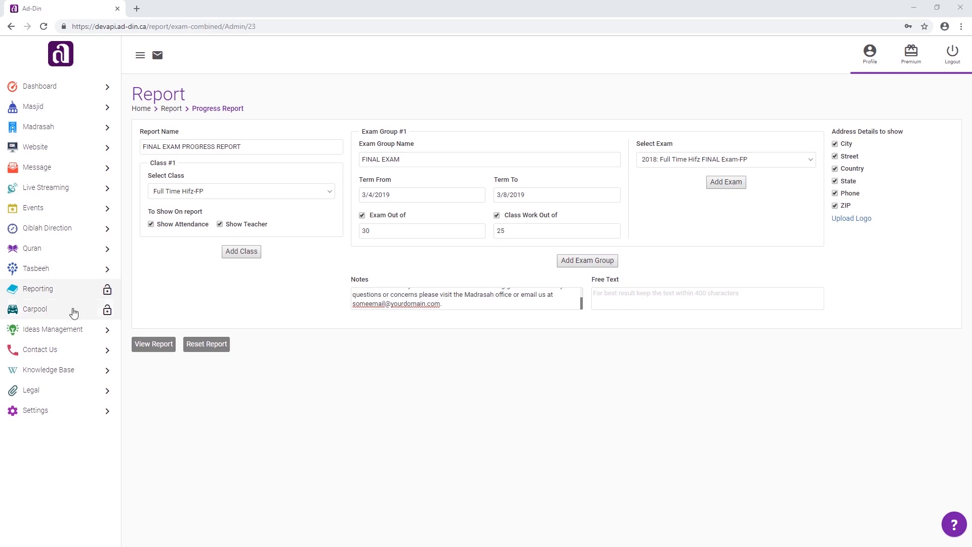
left_click(648, 293)
key("ctrl+v")
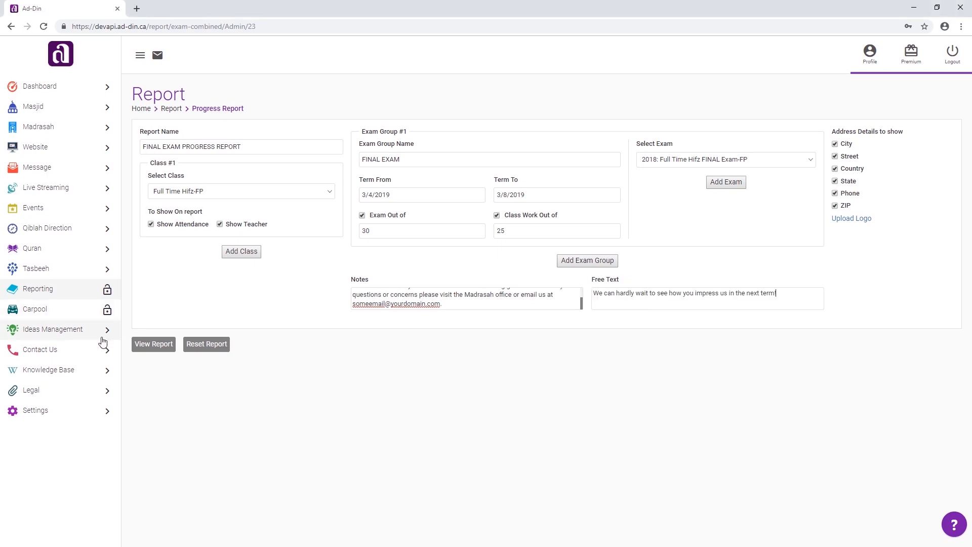
- Generate the final exam progress report and request printing of the current student's report card
left_click(138, 345)
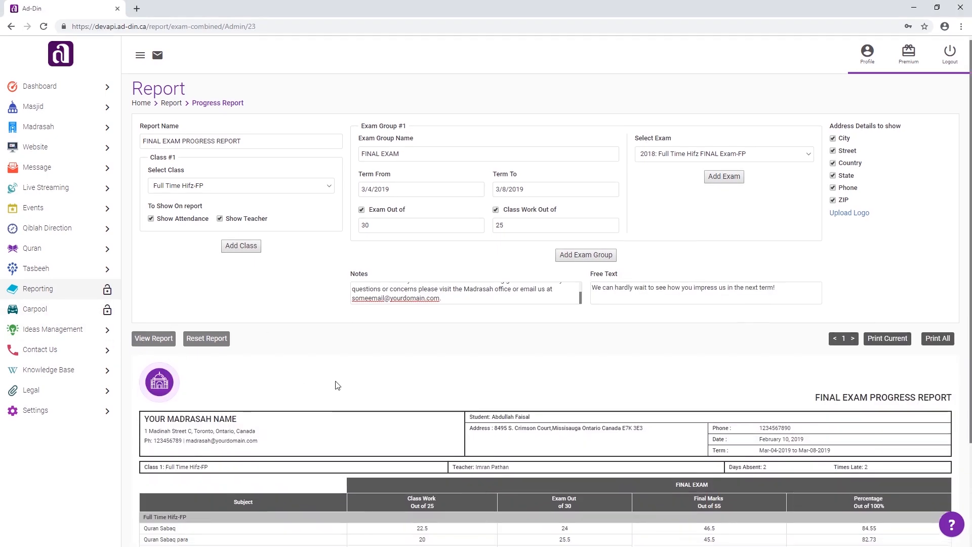
scroll(496, 367, "down", 3)
left_click(886, 207)
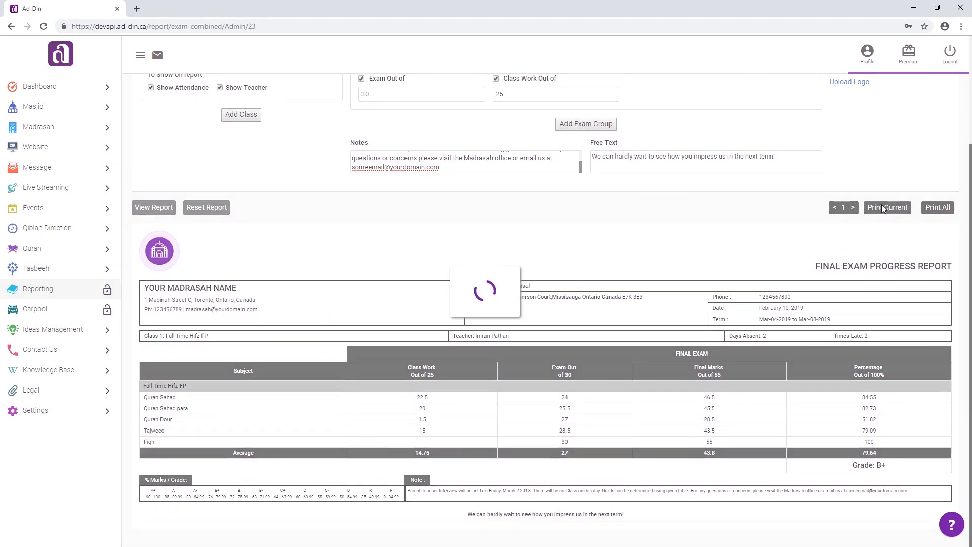
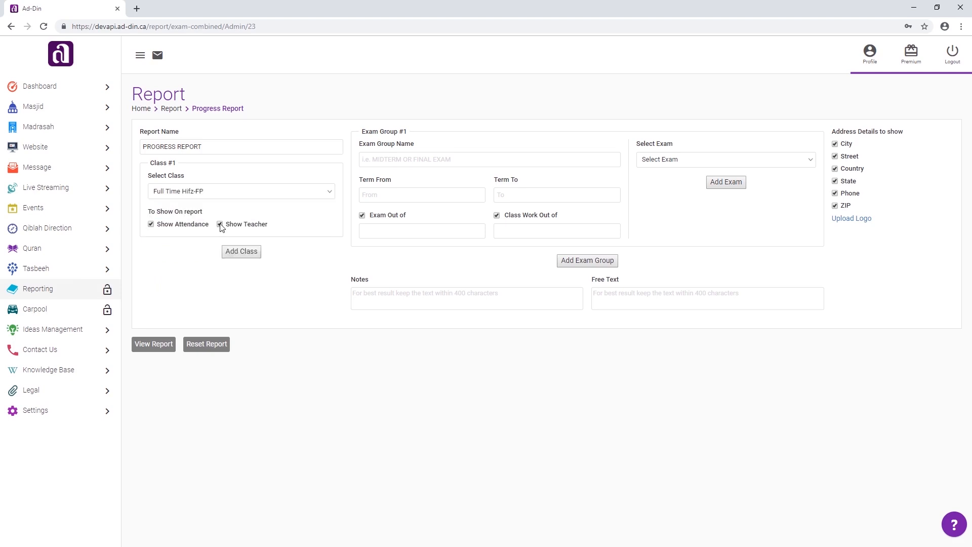
- Add a second class to the progress report and set it to Full Time Hifz-SP
left_click(240, 254)
left_click(218, 274)
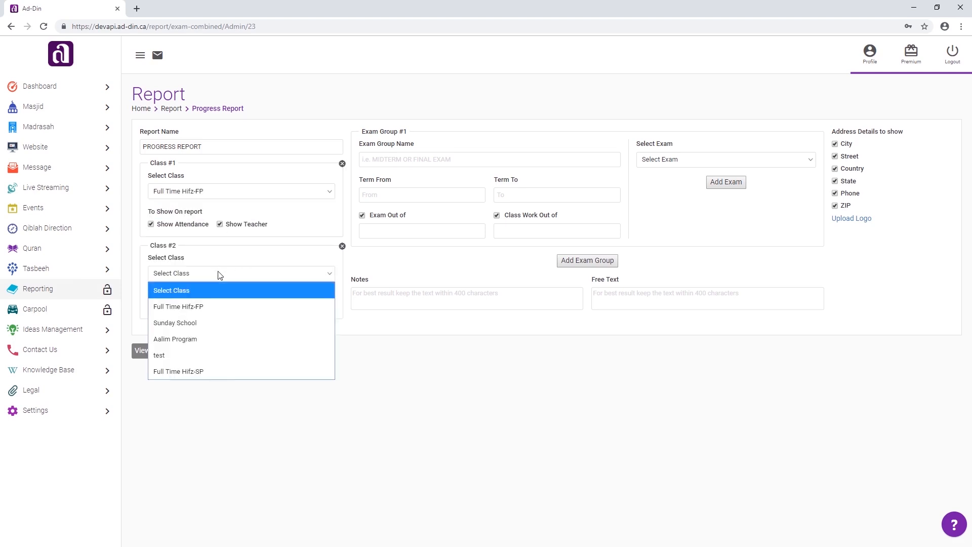
left_click(231, 371)
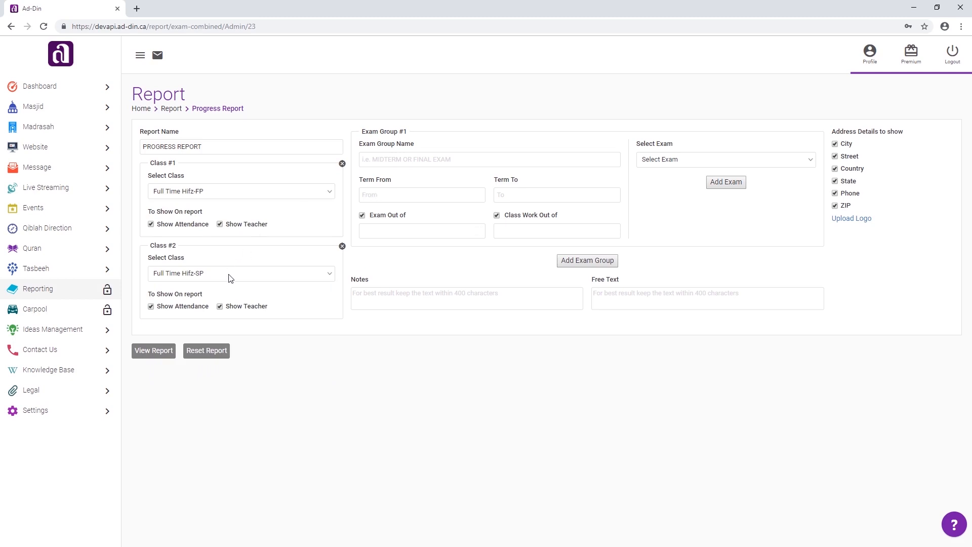
- Name the first exam group MIDTERM and set its term from 2/4/2019 to 2/8/2019
left_click(395, 161)
type("MIDTERM")
left_click(393, 192)
left_click(389, 261)
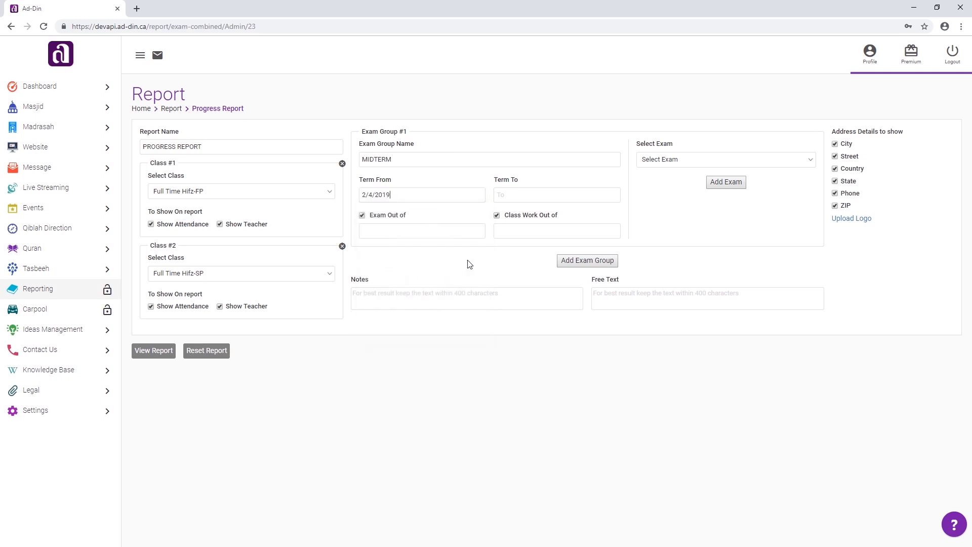
left_click(516, 196)
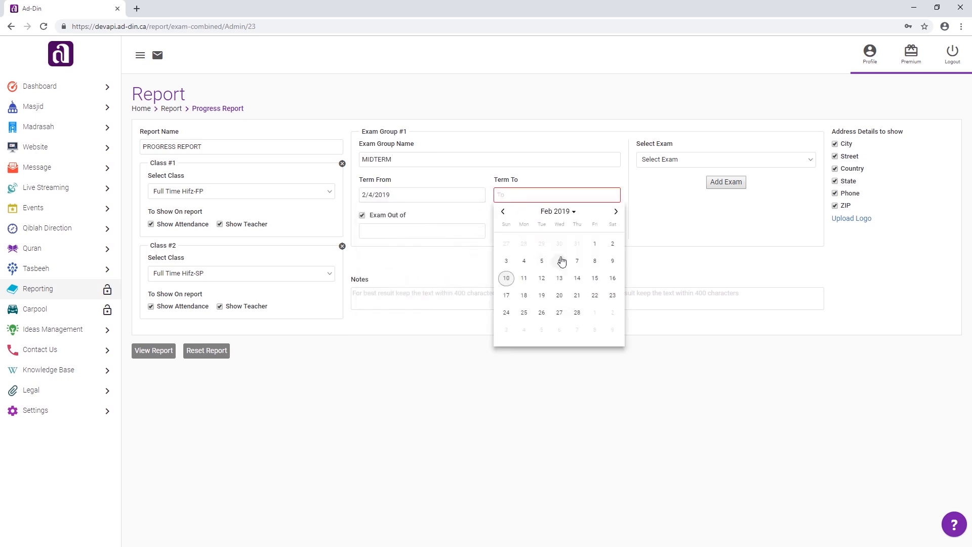
left_click(594, 262)
- Set the MIDTERM group's marks to exam out of 25 and class work out of 20
type("25")
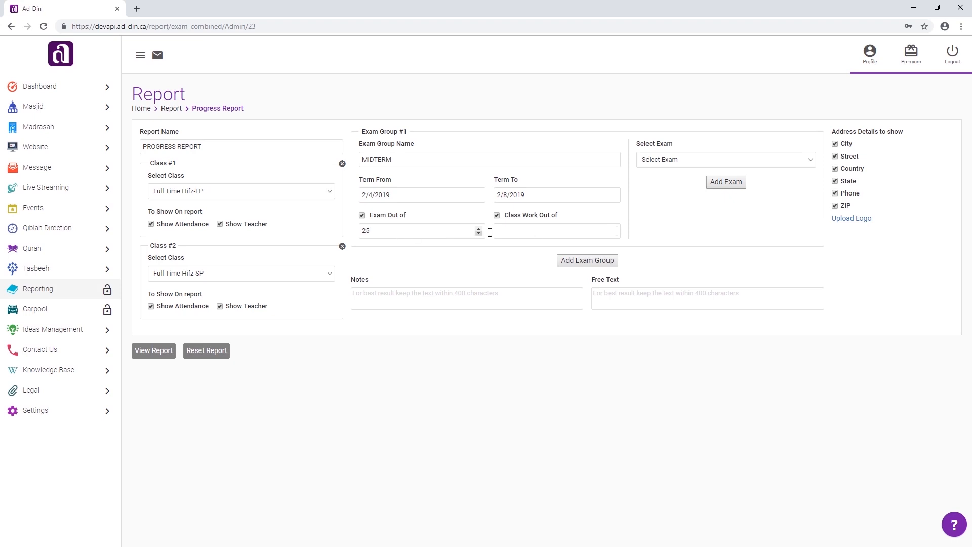
left_click(522, 233)
type("20")
- Assign the exams 2018: Full Time Hifz MIDTERM Exam-FP and 2018: Full Time Hifz MIDTERM Exam-SP to the MIDTERM group
left_click(674, 163)
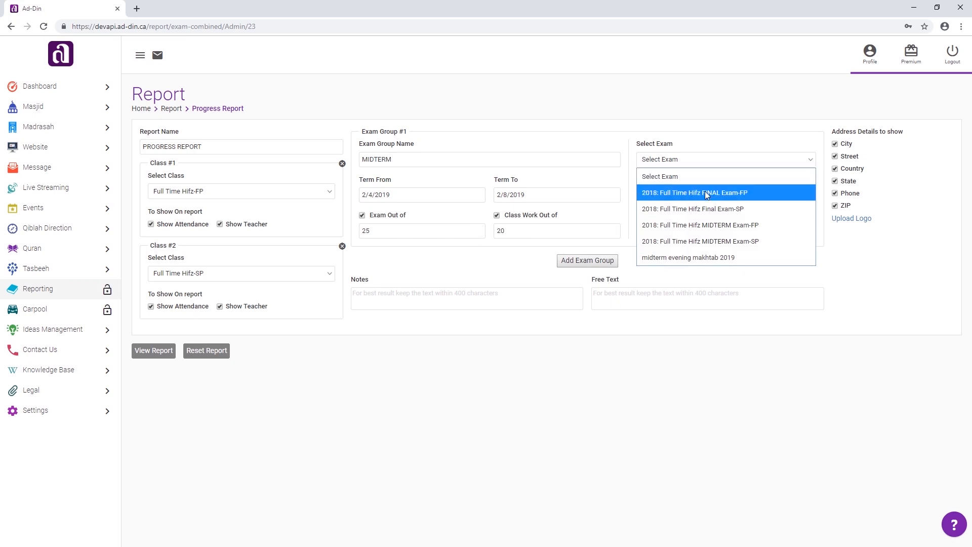
left_click(723, 225)
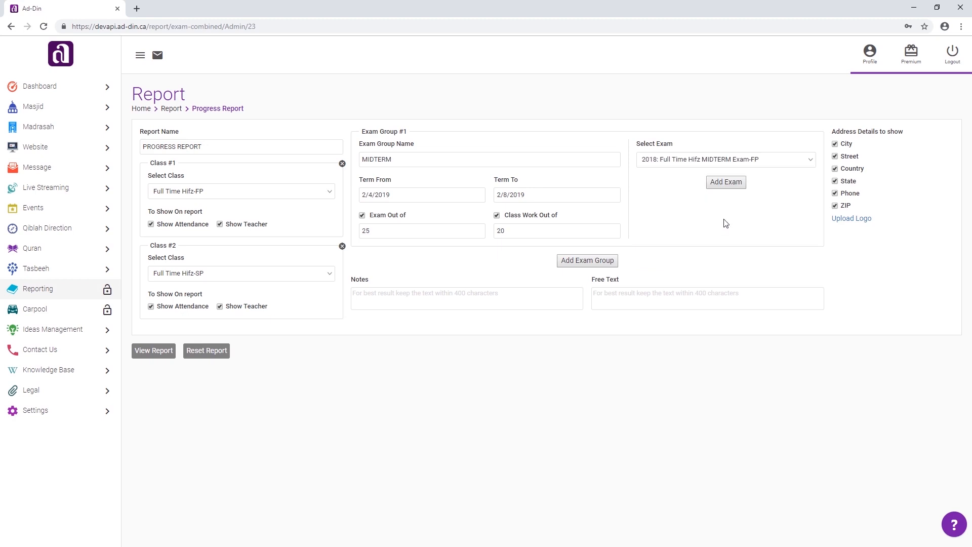
left_click(730, 181)
left_click(737, 202)
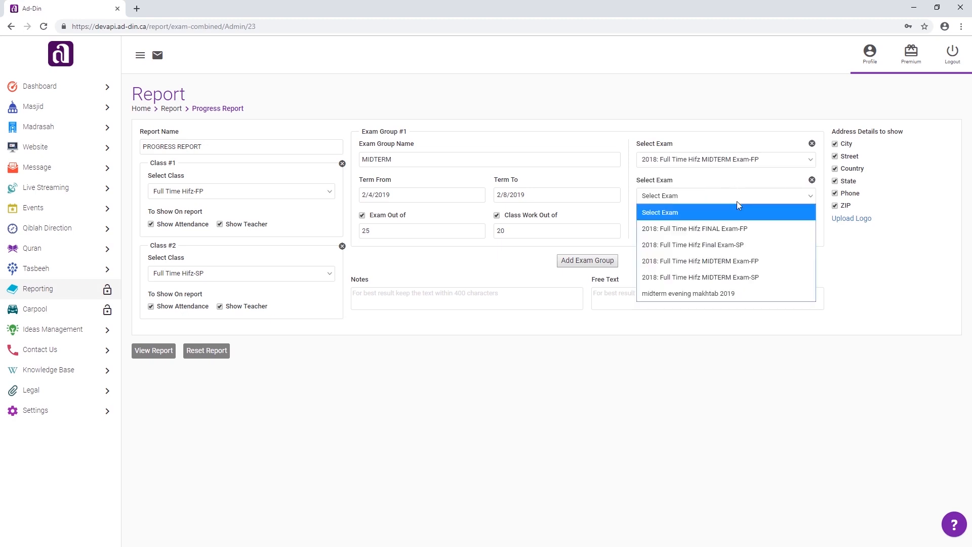
left_click(750, 279)
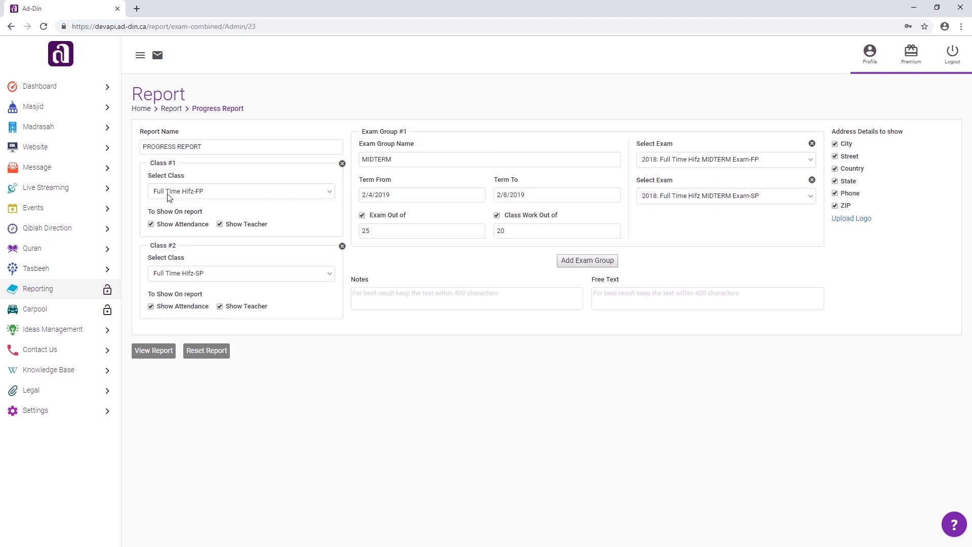
- Add a second exam group named FINAL EXAM with its term from 3/4/2019 to 3/8/2019
left_click(585, 264)
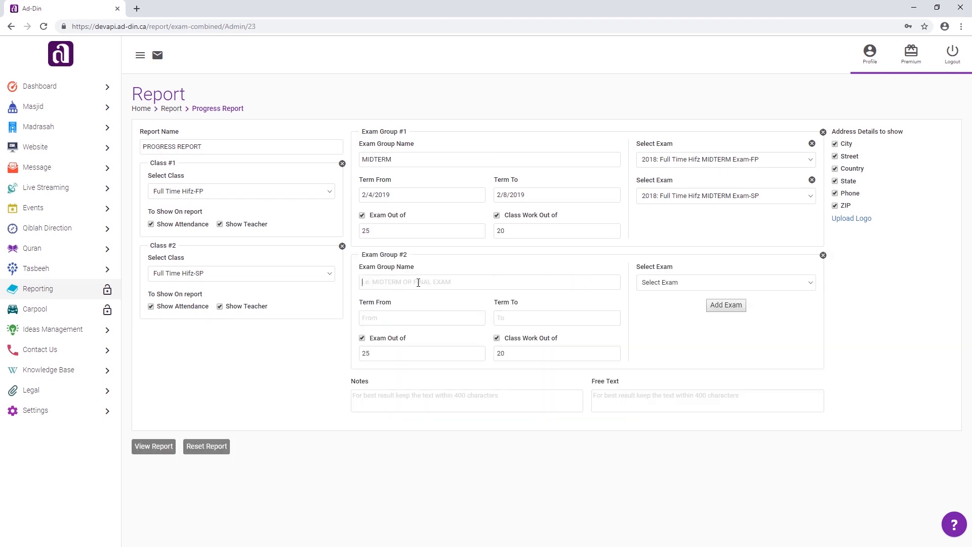
left_click(417, 283)
type("FINAL EXAM")
left_click(416, 318)
left_click(480, 334)
left_click(388, 384)
left_click(525, 321)
left_click(615, 334)
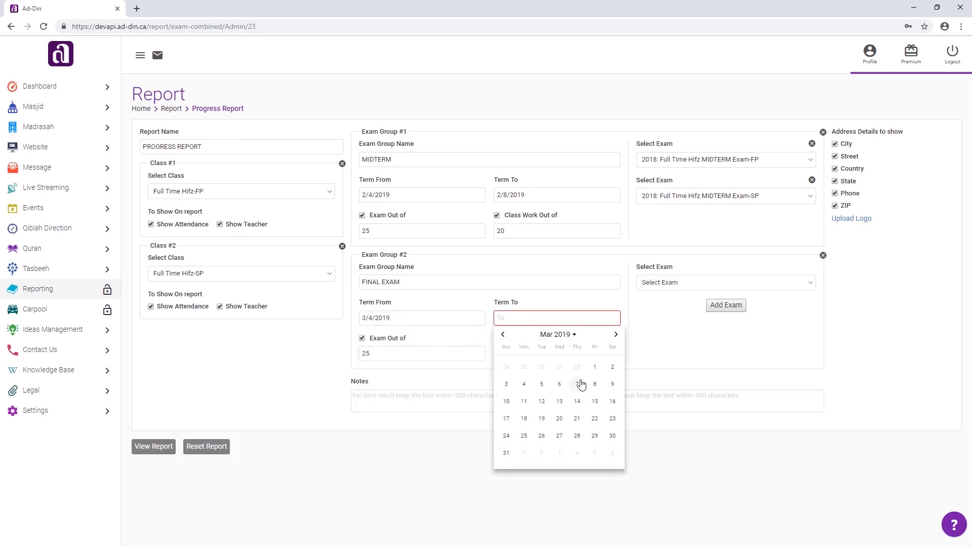
left_click(595, 383)
- Set the FINAL EXAM group's exam marks to be out of 30
left_click(390, 353)
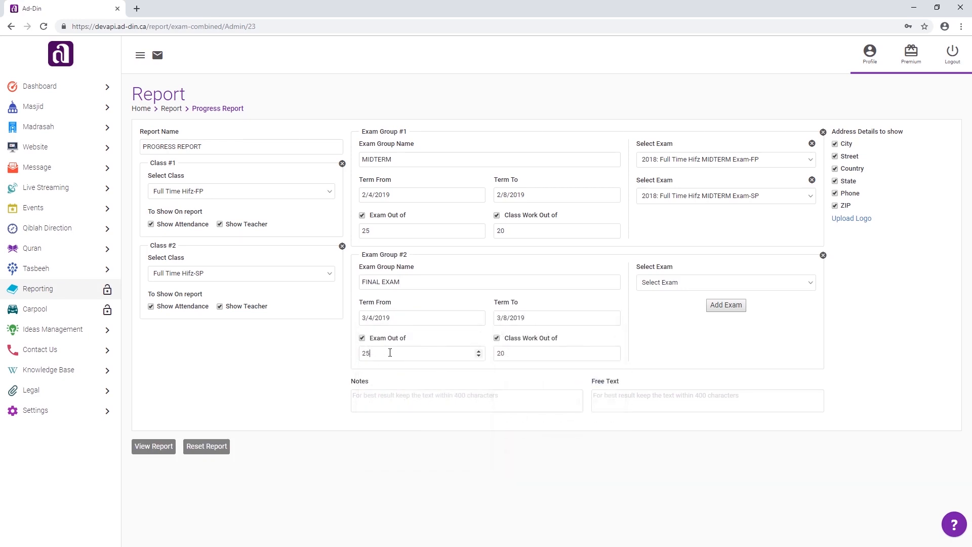
double_click(371, 358)
type("30")
- Assign the exams 2018: Full Time Hifz FINAL Exam-FP and 2018: Full Time Hifz Final Exam-SP to the FINAL EXAM group
left_click(673, 284)
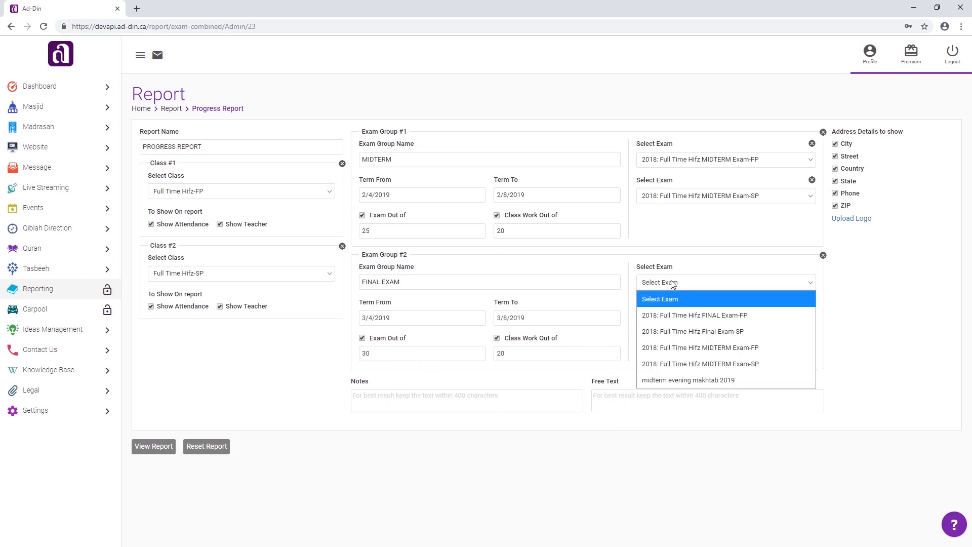
left_click(705, 319)
left_click(718, 309)
left_click(709, 324)
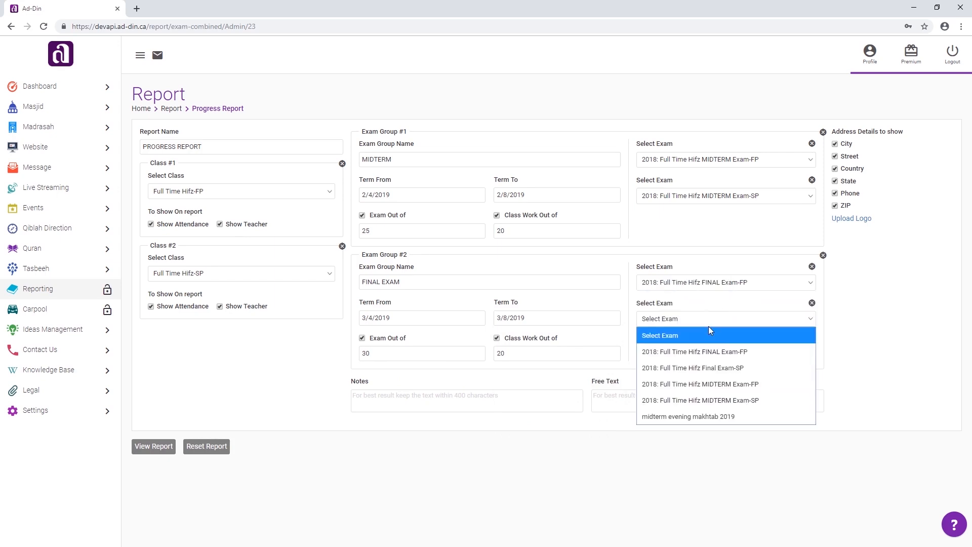
left_click(724, 367)
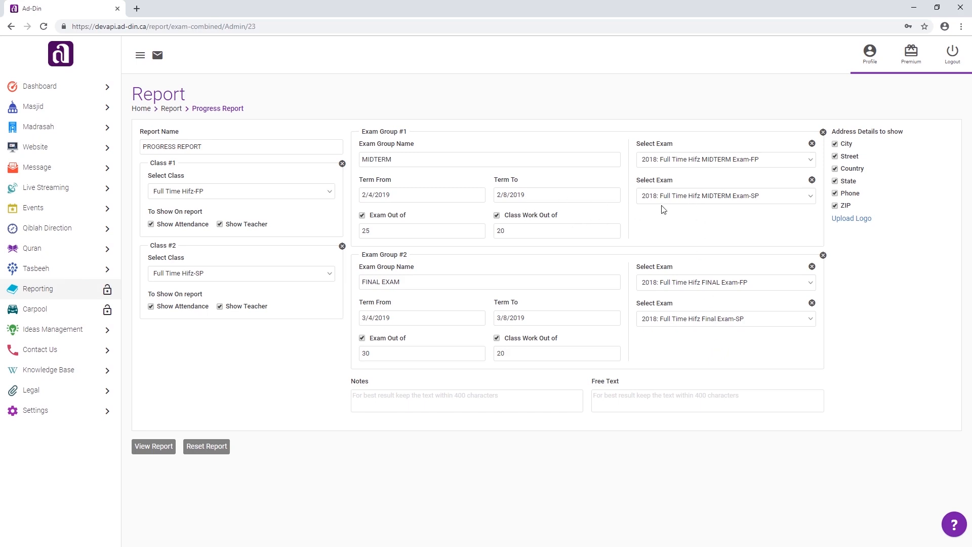
- Paste the parent-teacher interview notice into the notes and "We can hardly wait to see how you impress us in the next term!" as free text
left_click(423, 405)
key("alt+Tab")
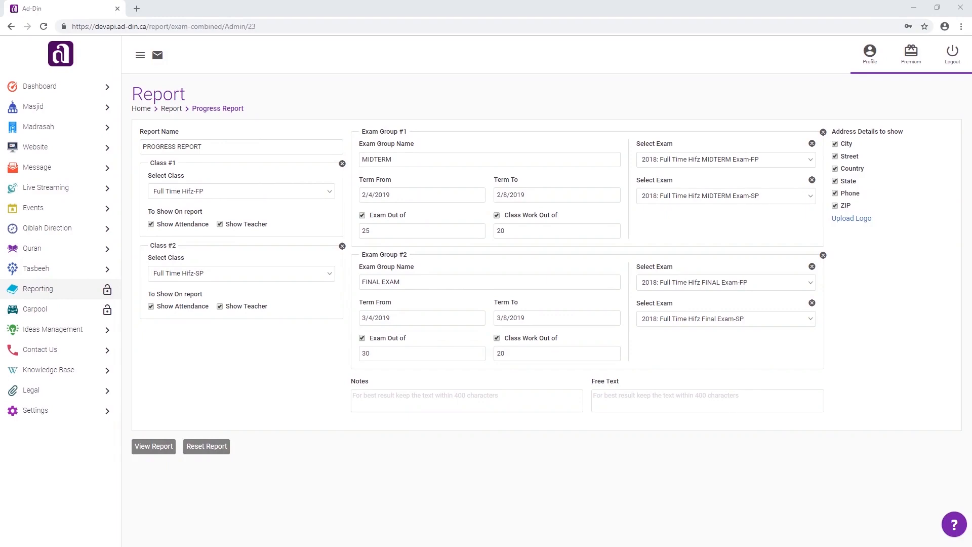
left_click(380, 399)
key("ctrl+v")
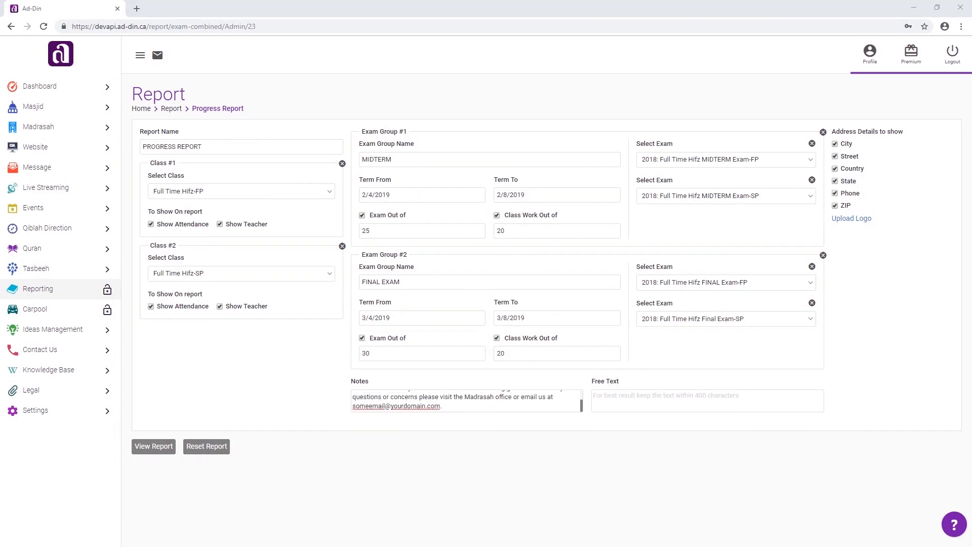
left_click(638, 394)
type("We can hardly wait to see how you impress us in the next term!")
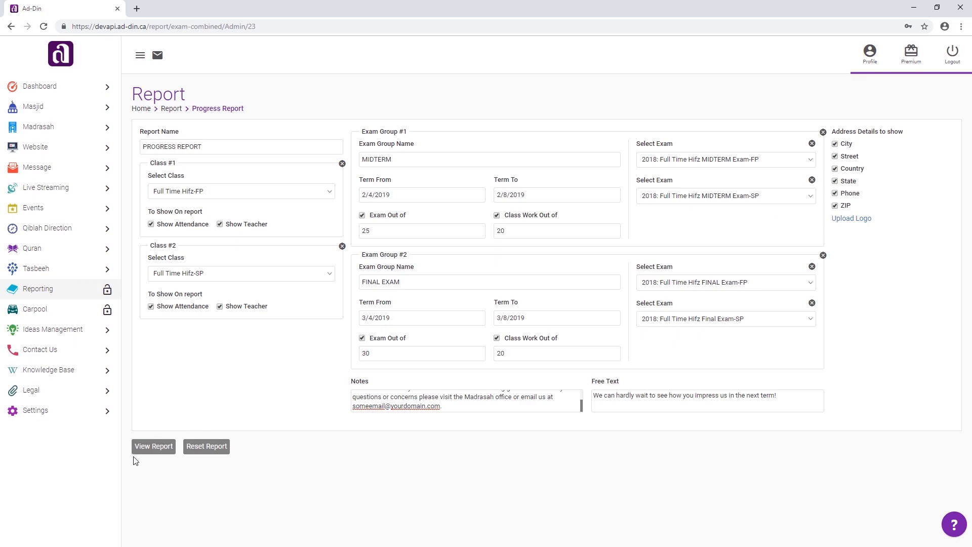
- Generate the combined two-class progress report and review its print preview through the summary and criteria details pages
left_click(145, 450)
scroll(596, 464, "down", 5)
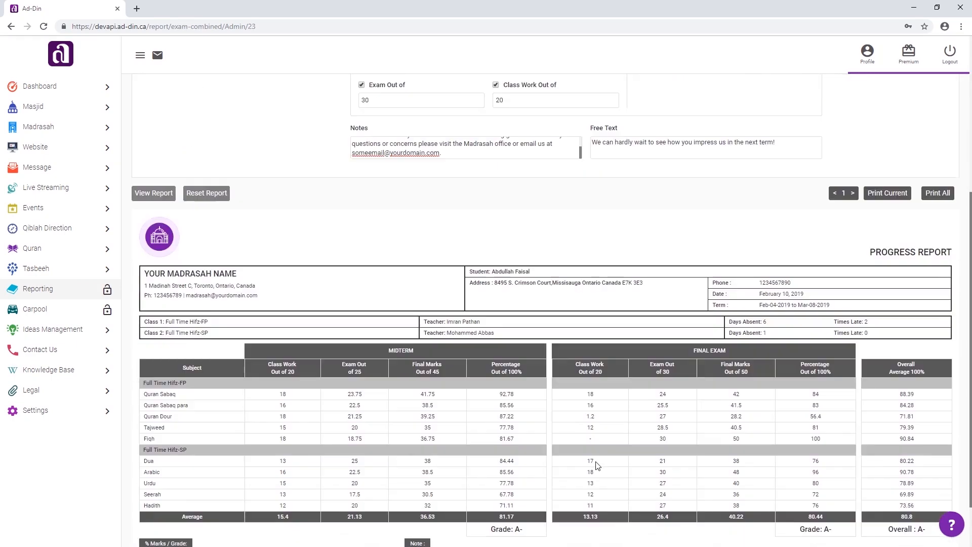
scroll(594, 464, "down", 1)
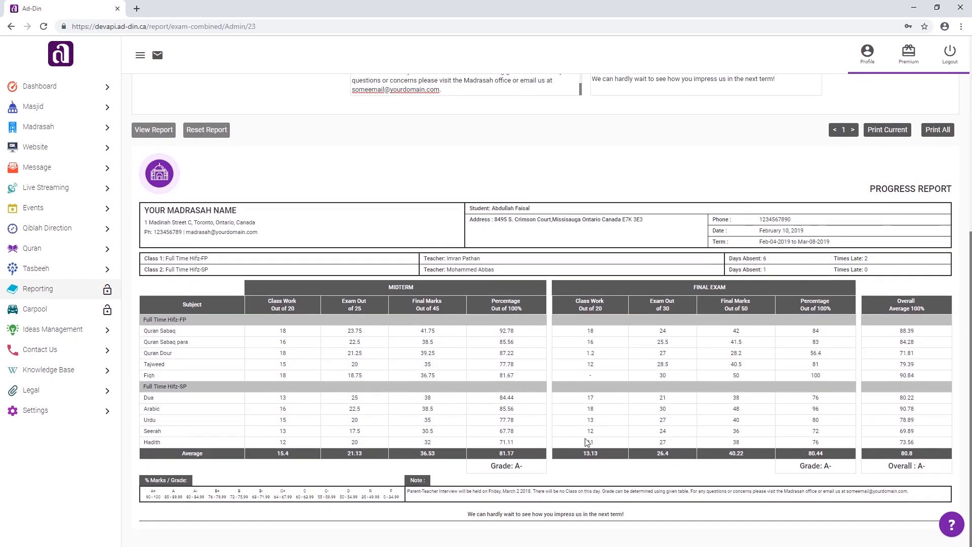
left_click(895, 130)
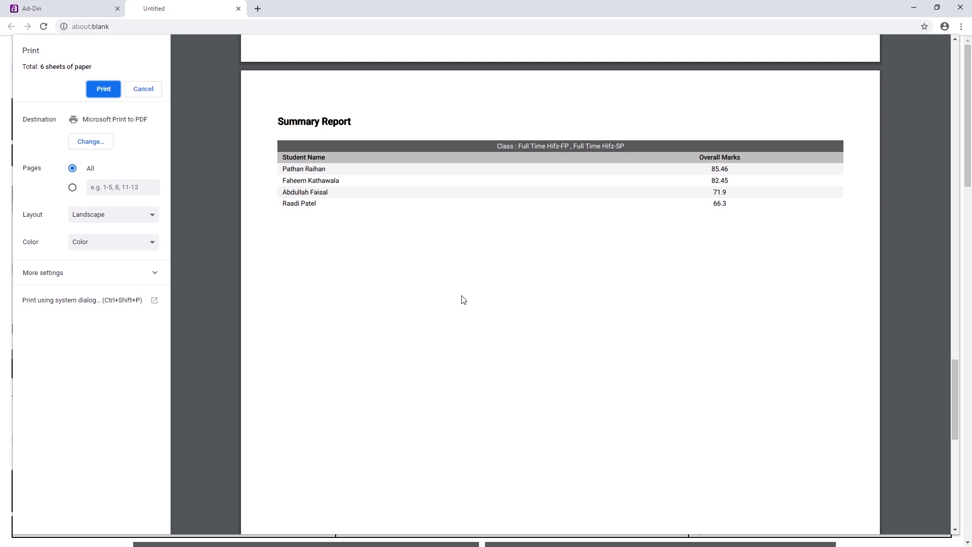
scroll(305, 232, "down", 10)
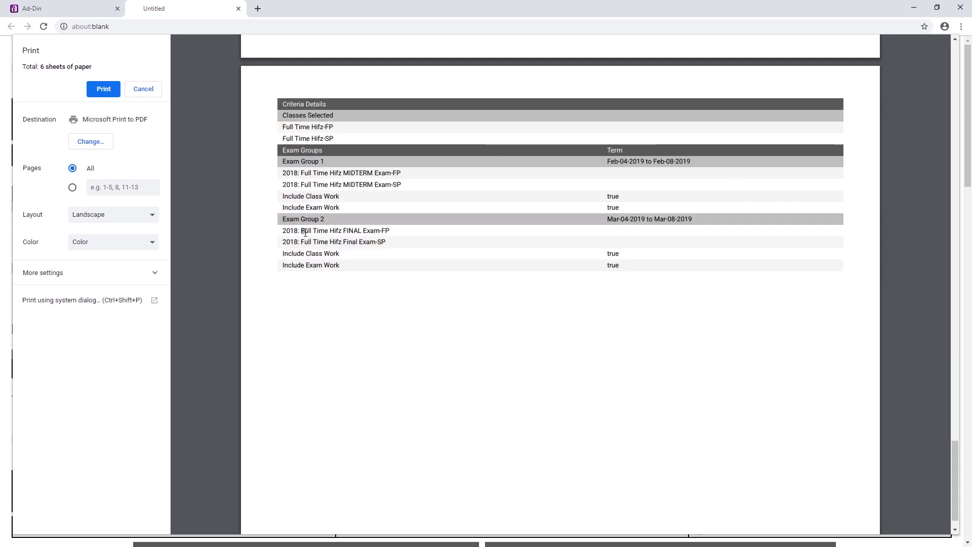